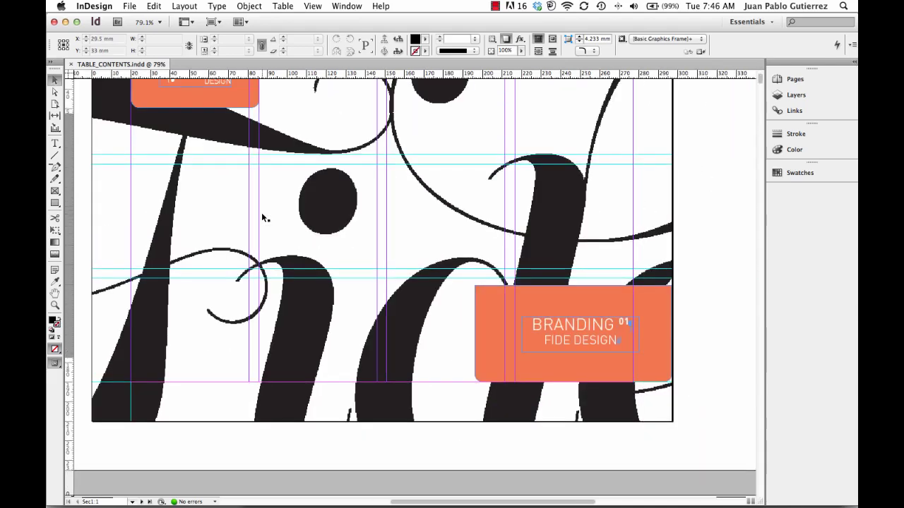
Step: Scroll down to the Table of Contents page and switch to Preview screen mode with W
scroll(261, 212, down, 1)
scroll(261, 213, down, 10)
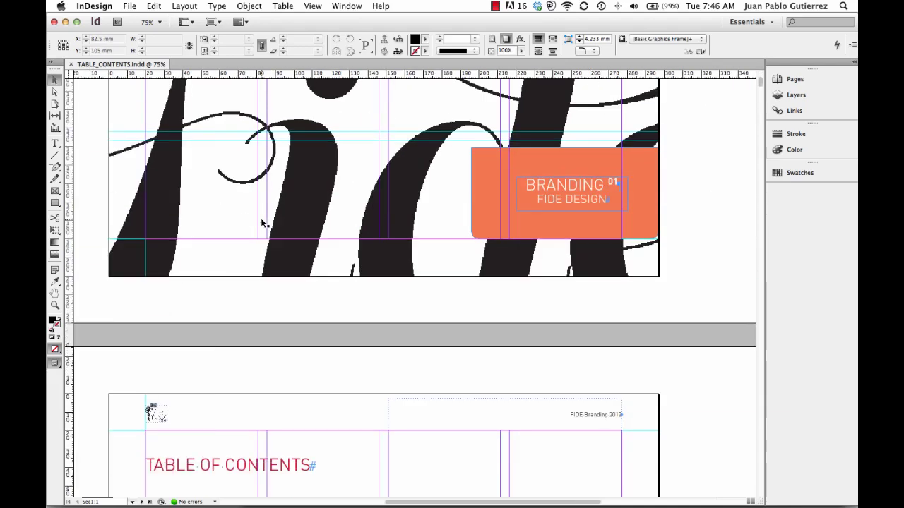
scroll(261, 223, down, 3)
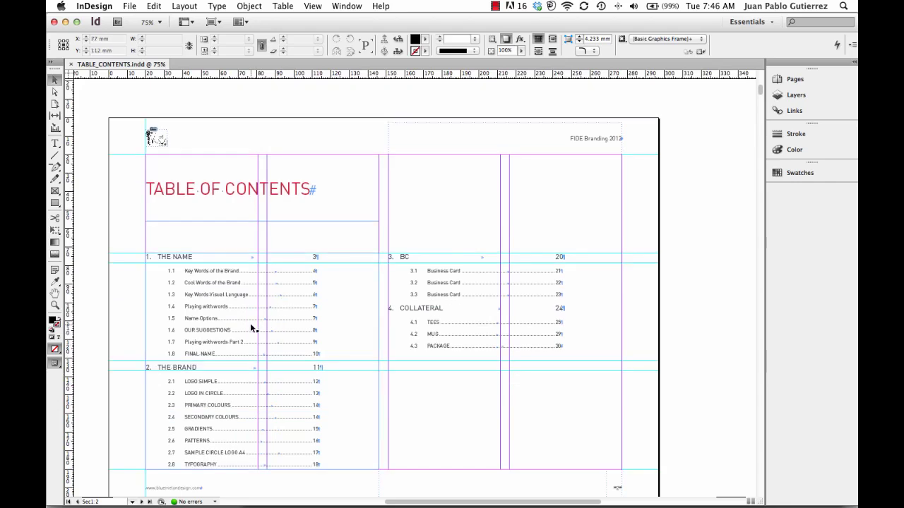
key(w)
scroll(377, 280, down, 2)
scroll(365, 284, left, 2)
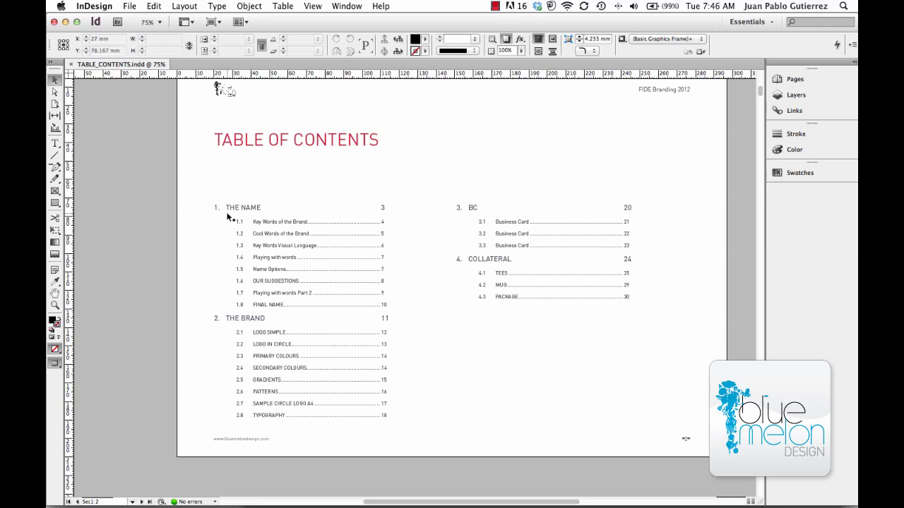
double_click(248, 208)
drag(248, 209, 281, 221)
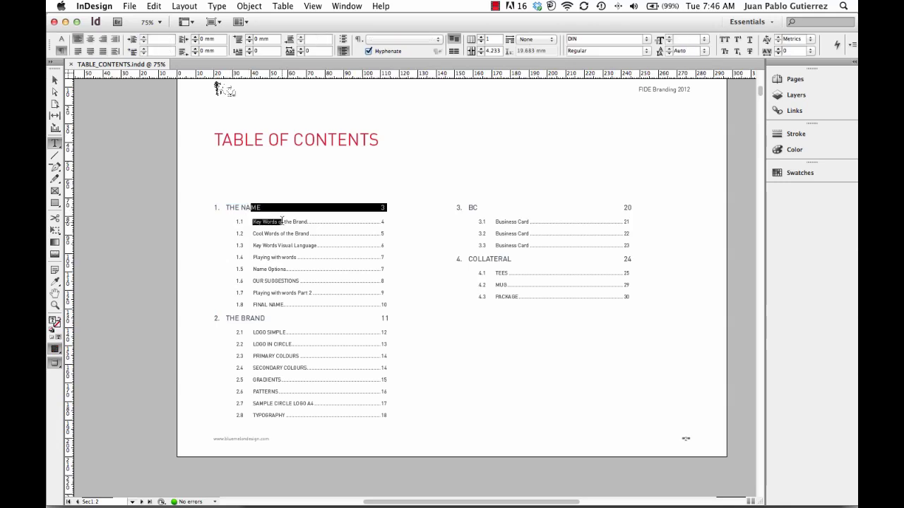
key(super+2)
triple_click(350, 251)
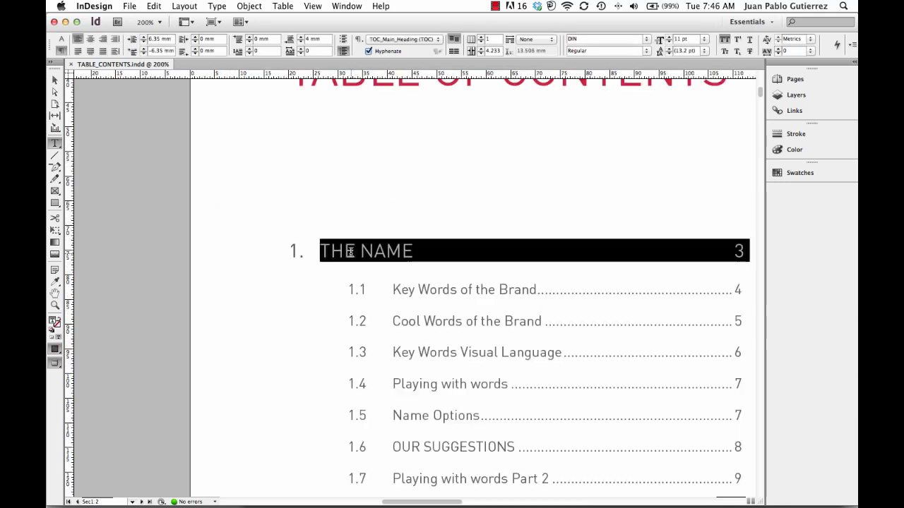
triple_click(350, 251)
double_click(423, 290)
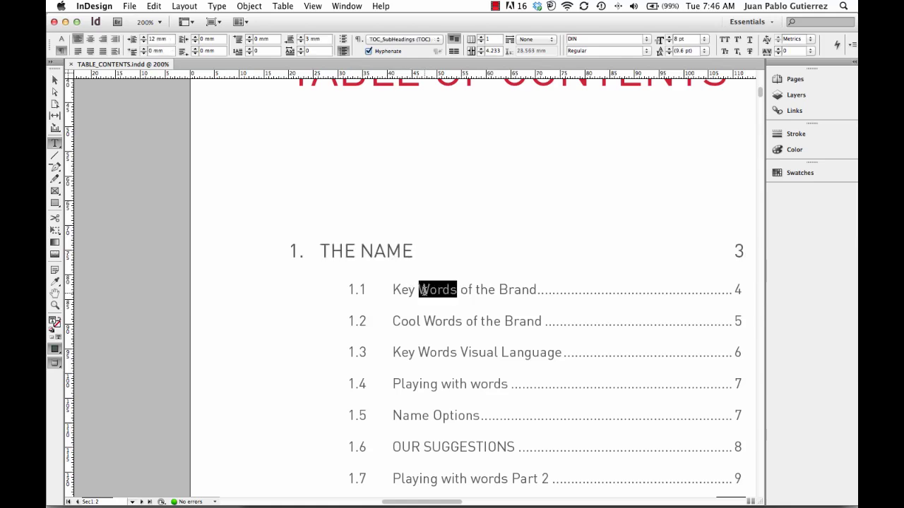
key(super+0)
click(187, 6)
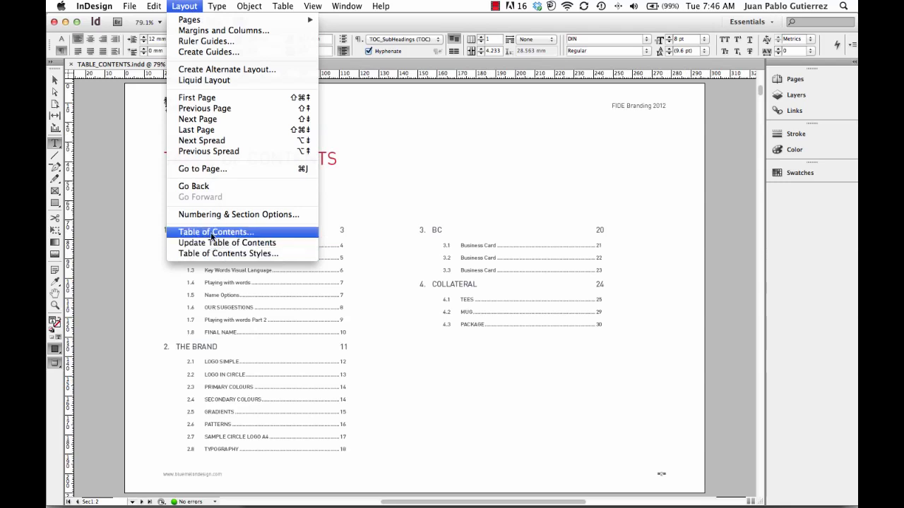
click(322, 281)
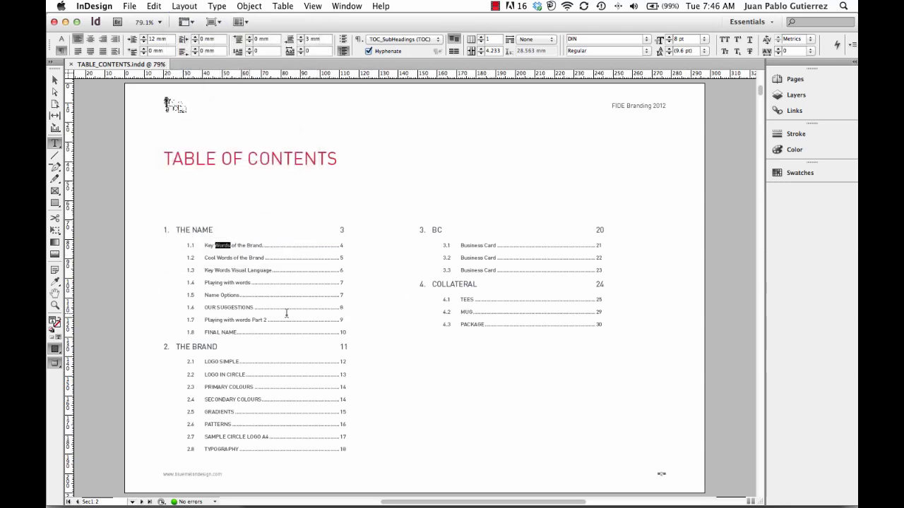
key(Escape)
Step: Select the right and then the left table of contents frames, zooming out slightly
click(454, 377)
scroll(431, 306, left, 2)
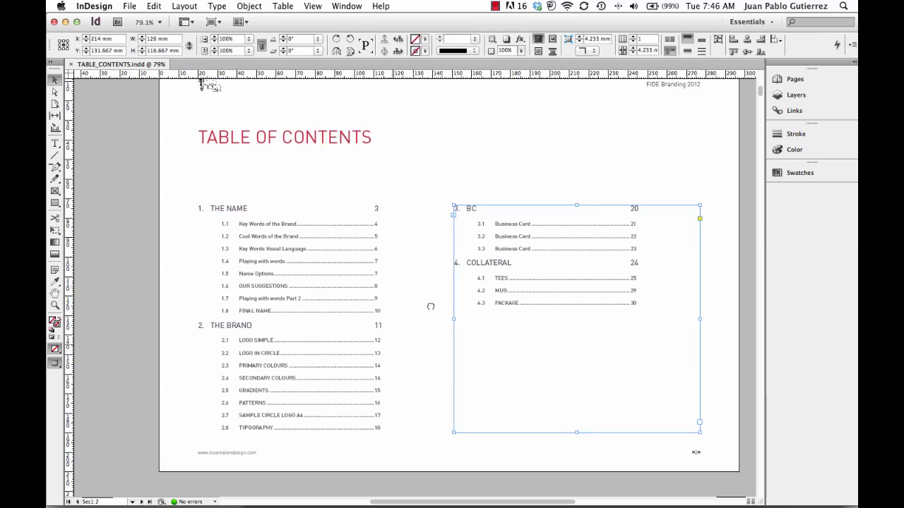
scroll(431, 307, down, 2)
click(154, 270)
key(super+minus)
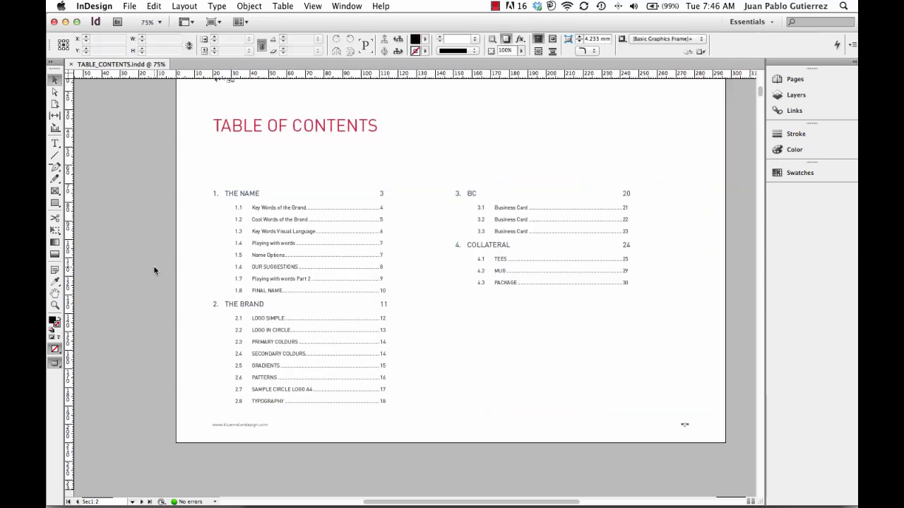
click(276, 310)
Step: Scroll through the document to the BRANDING 01 FIDE DESIGN cover page
scroll(276, 311, down, 15)
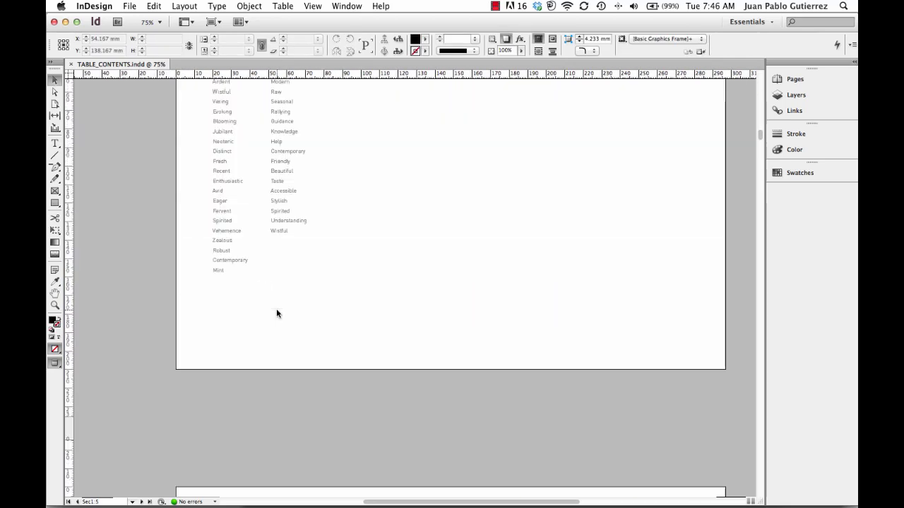
scroll(276, 309, down, 20)
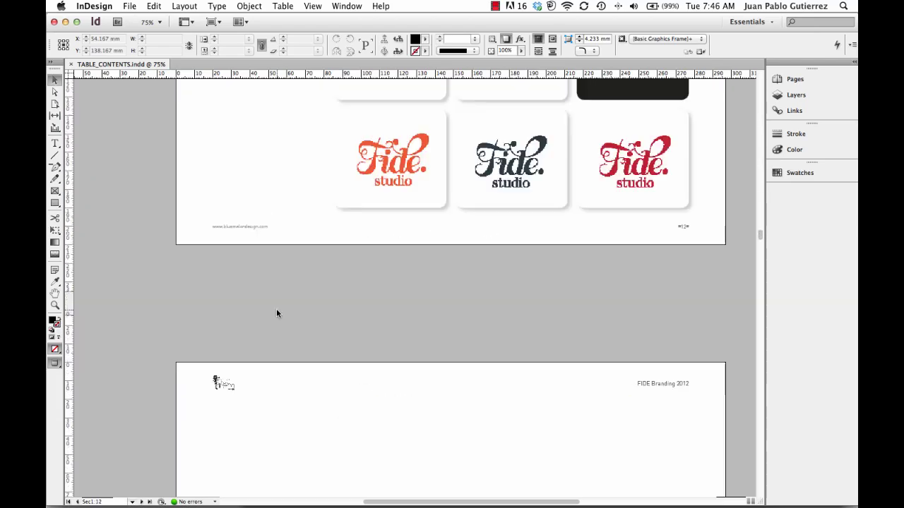
scroll(276, 309, down, 20)
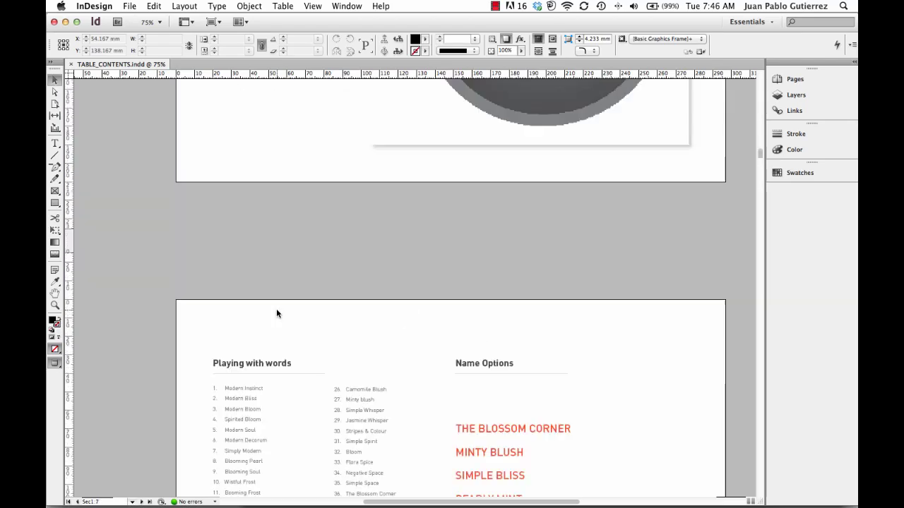
scroll(276, 311, down, 10)
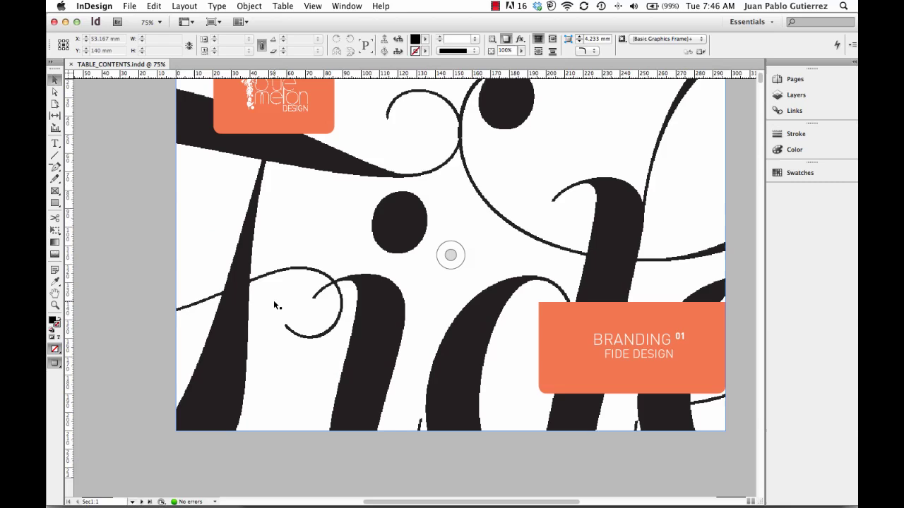
scroll(275, 305, up, 1)
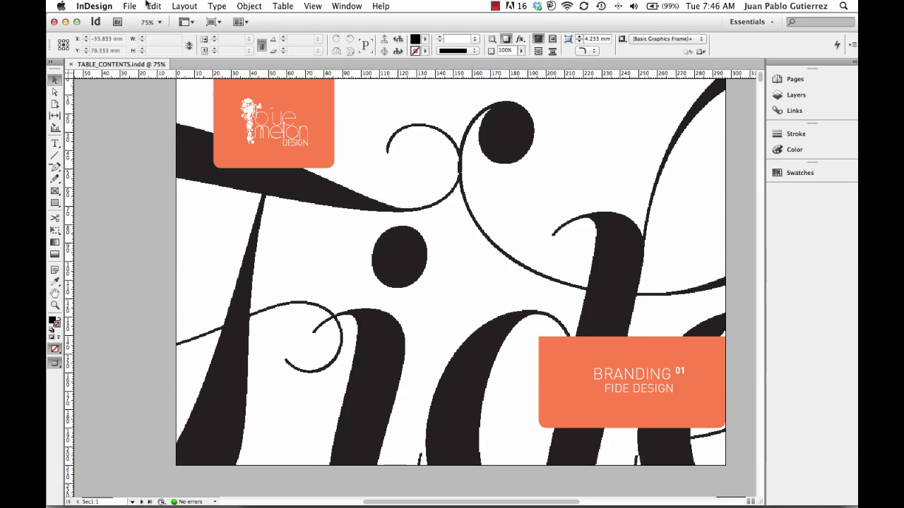
Step: Export the document to the Desktop as fide_presentation in Flash Player (SWF) format
key(super+e)
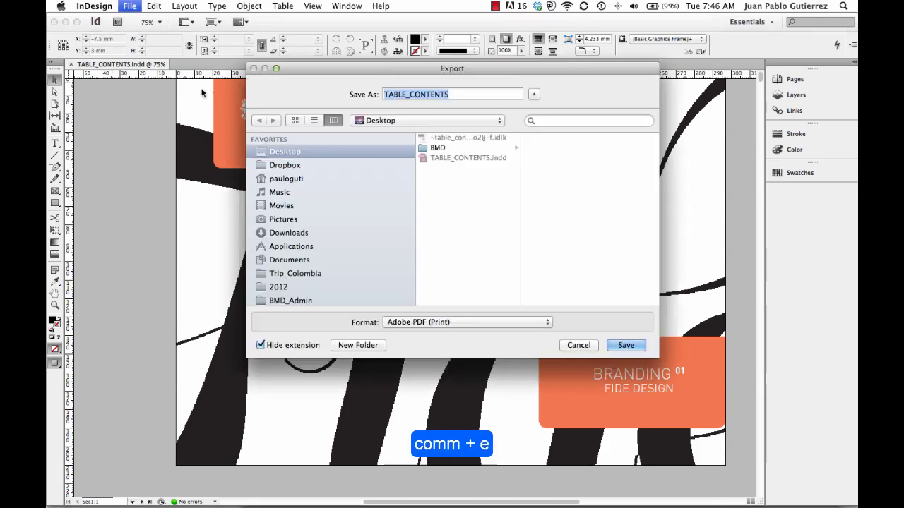
click(302, 167)
click(285, 151)
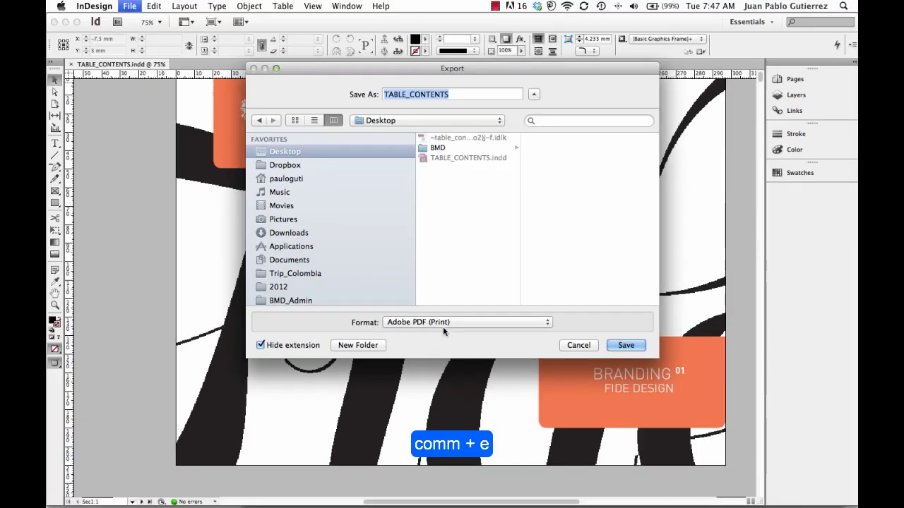
text(fid)
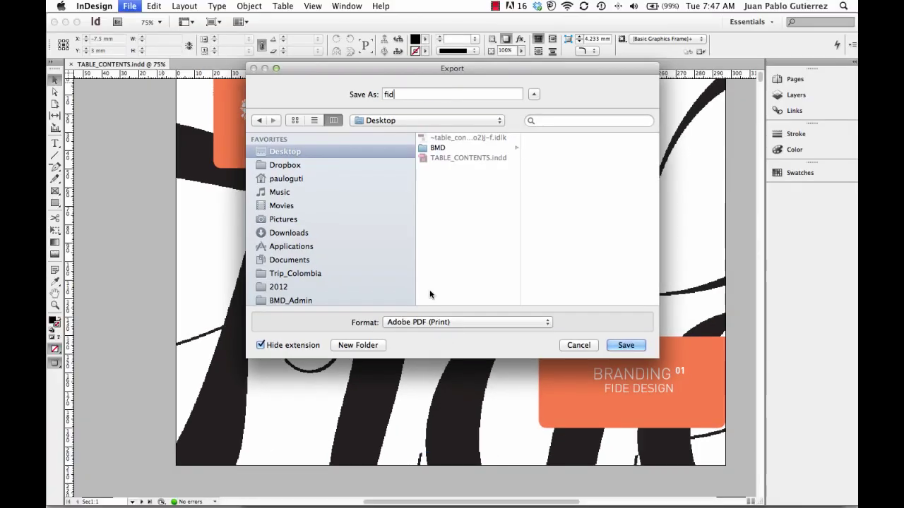
text(e_presentation)
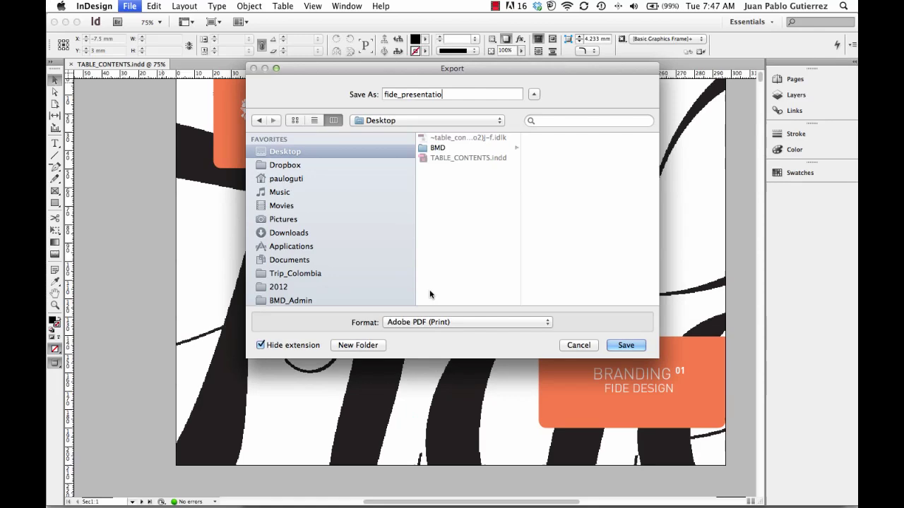
click(428, 323)
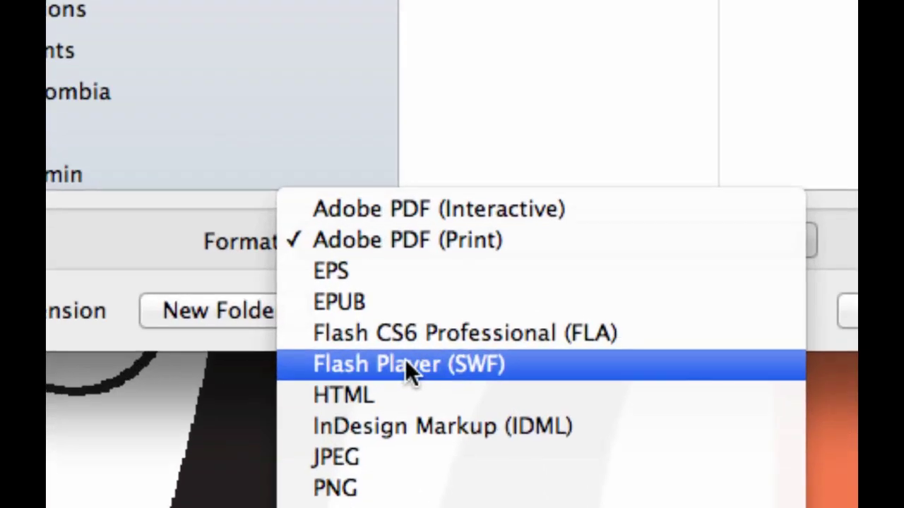
click(391, 363)
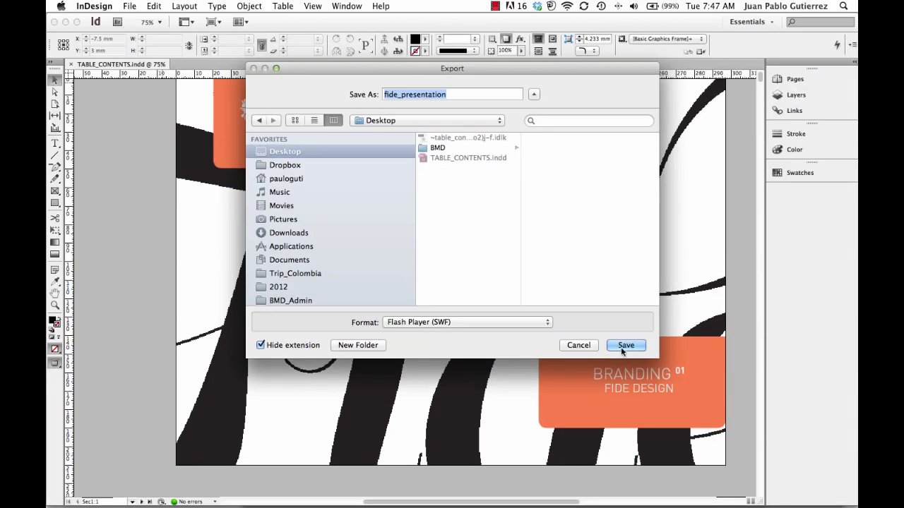
click(683, 304)
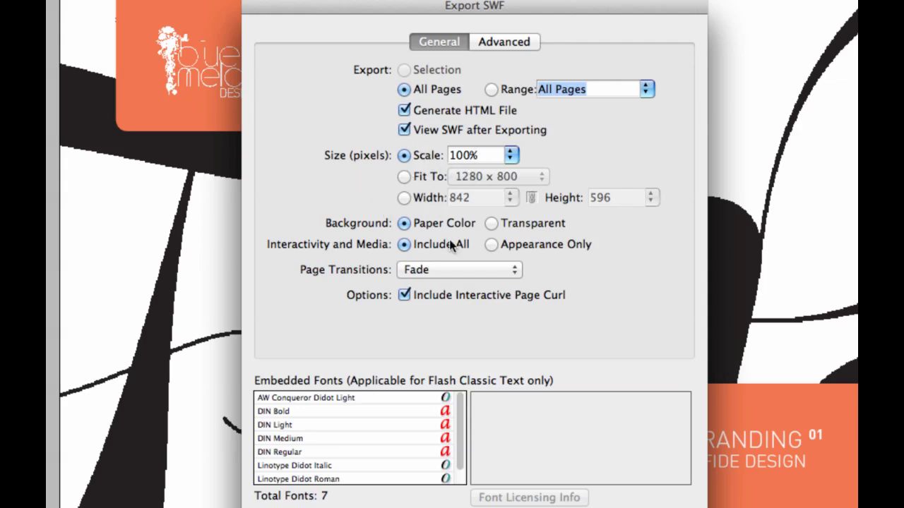
Step: Export the SWF with Include Interactive Page Curl kept on, accepting the CMYK blend-space warning
click(405, 297)
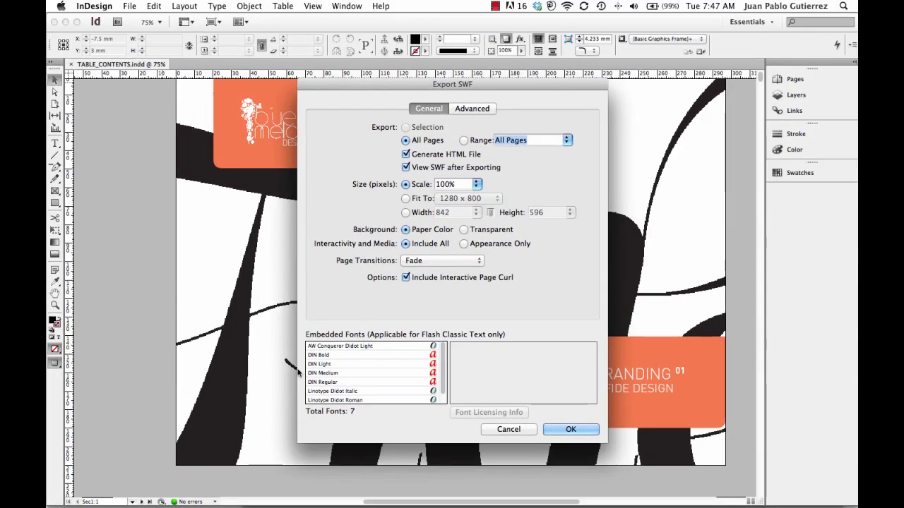
click(562, 429)
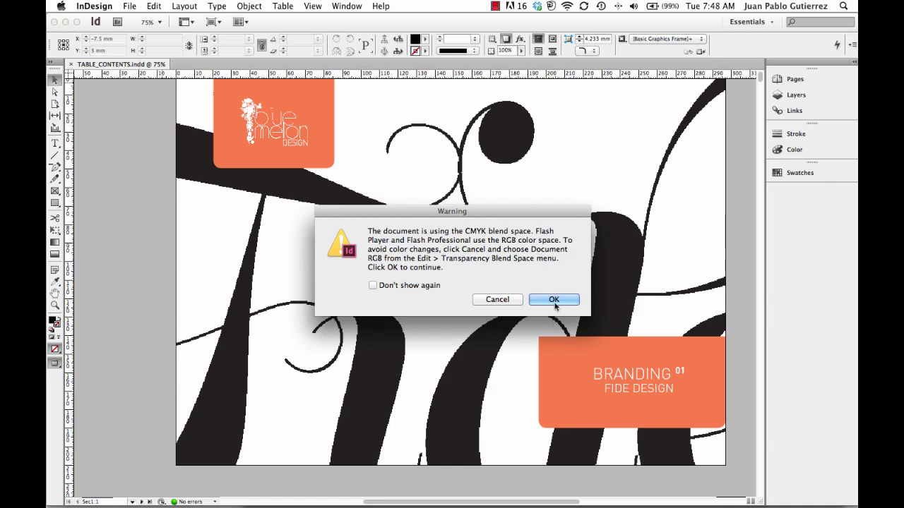
click(555, 302)
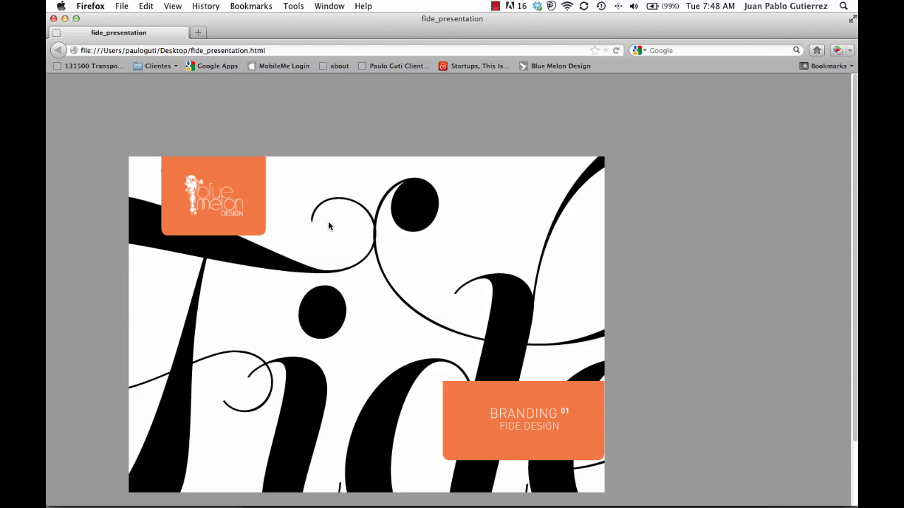
Step: Scroll down fide_presentation.html in Firefox to see the whole cover slide
scroll(785, 235, down, 3)
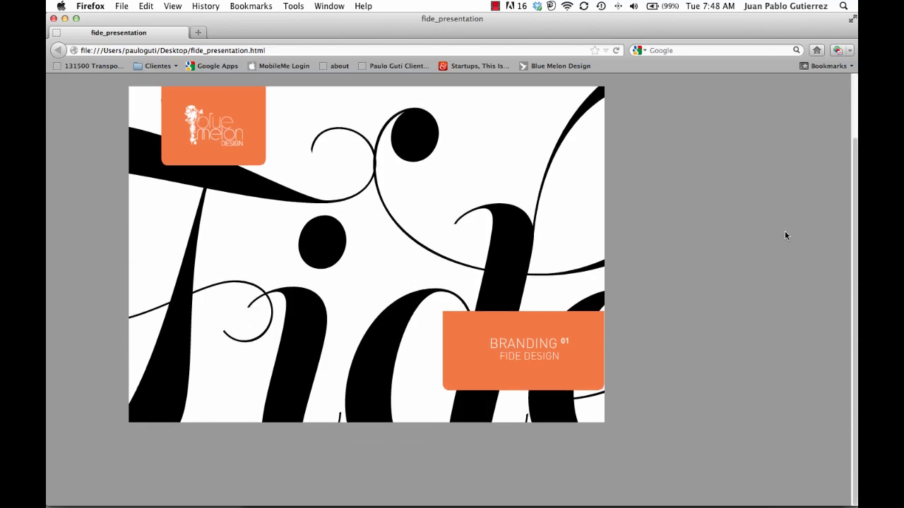
scroll(785, 235, down, 3)
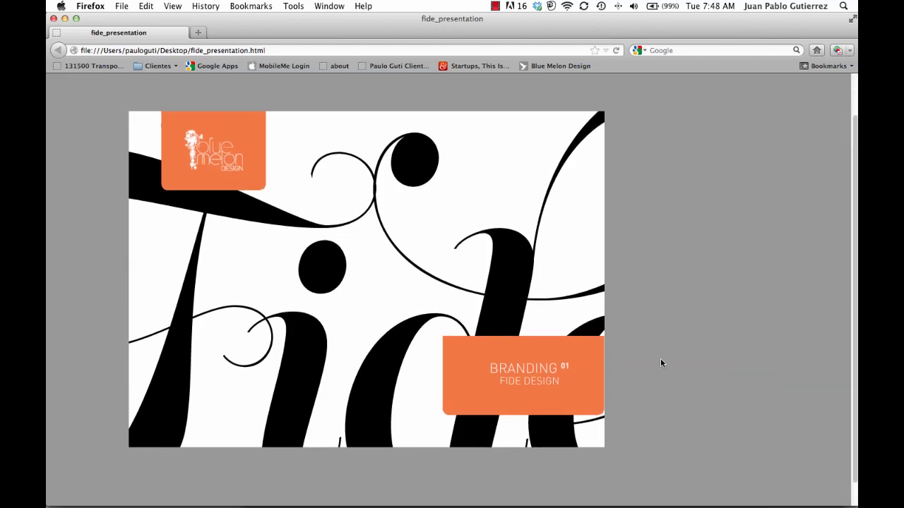
mouse_move(585, 432)
Step: Drag the bottom-right page curl left to turn the cover to the Table of Contents
drag(572, 433, 101, 369)
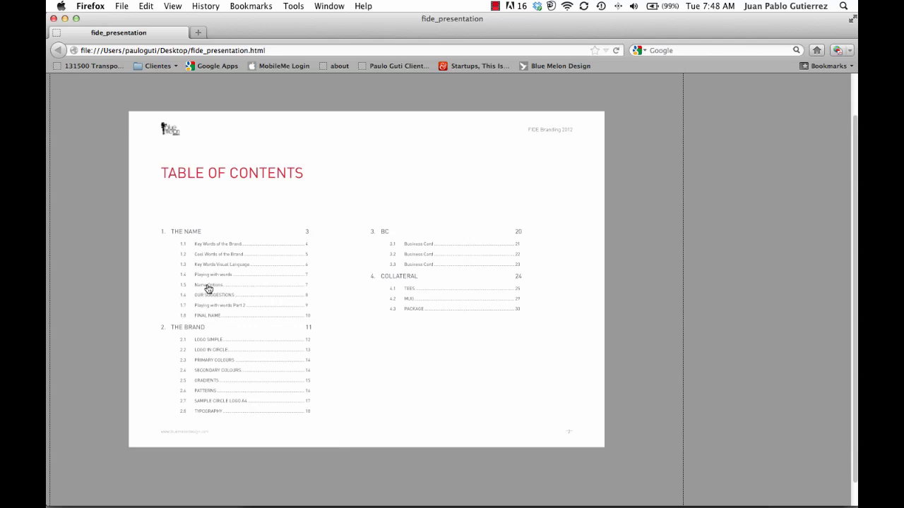
Step: Follow the 2.2 LOGO IN CIRCLE contents link, then flip back to Our Suggestions
click(209, 350)
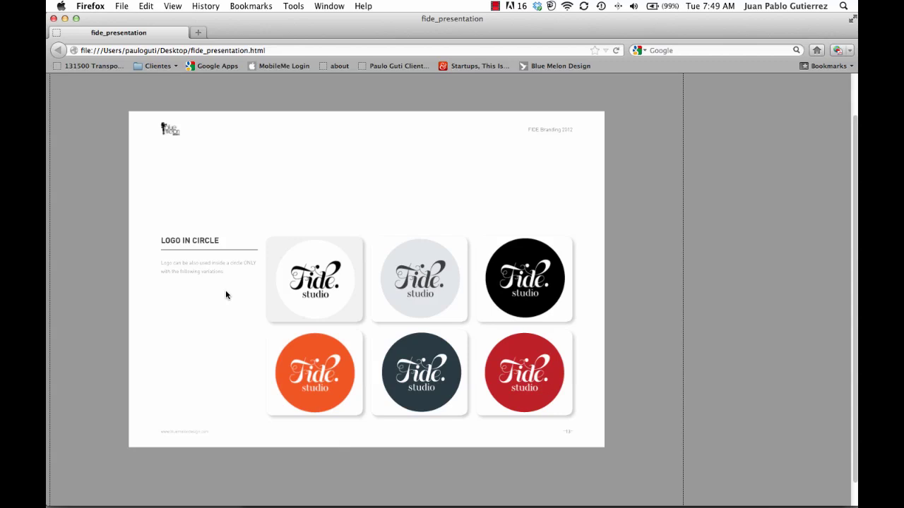
click(132, 438)
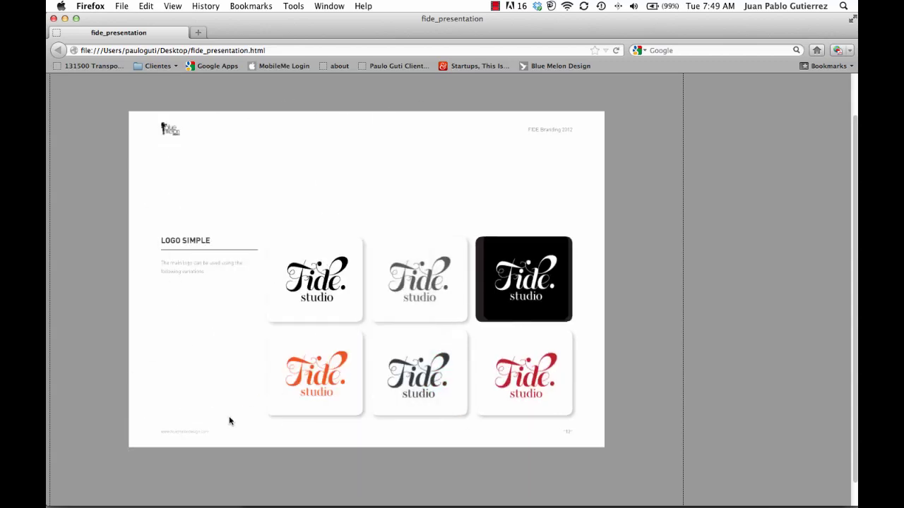
click(174, 426)
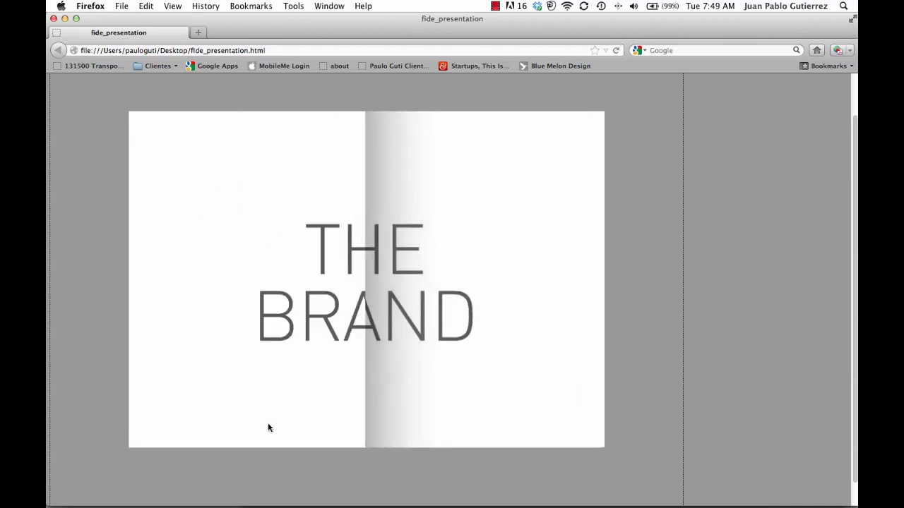
click(137, 434)
click(161, 428)
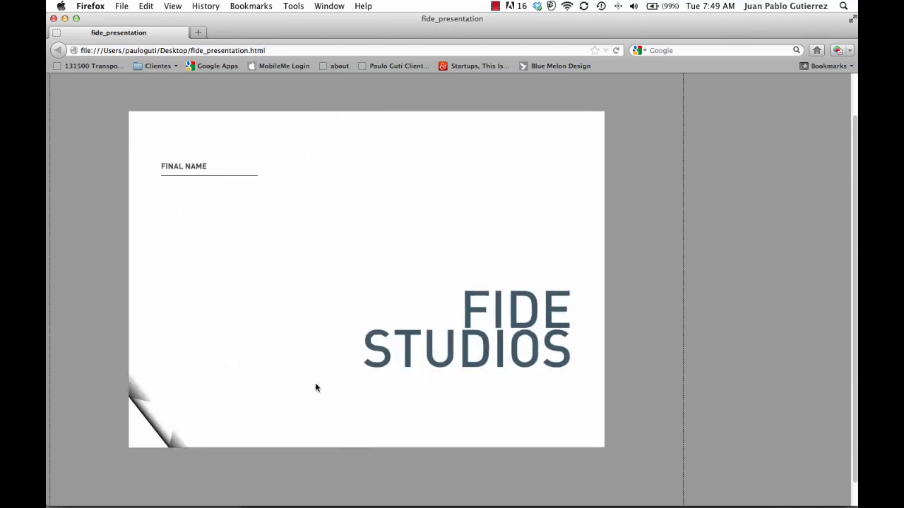
click(158, 422)
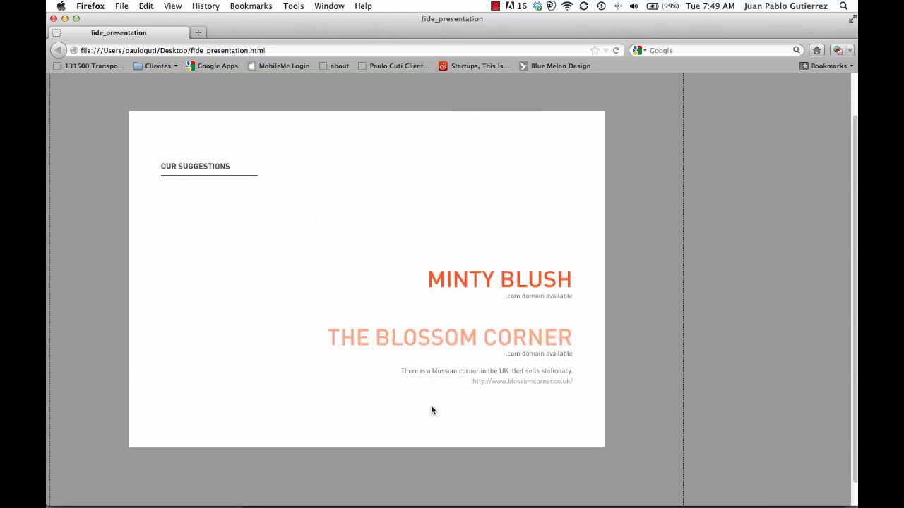
Step: Page forward through Final Name, The Brand and Logo in Circle to the colours page
click(593, 439)
click(585, 433)
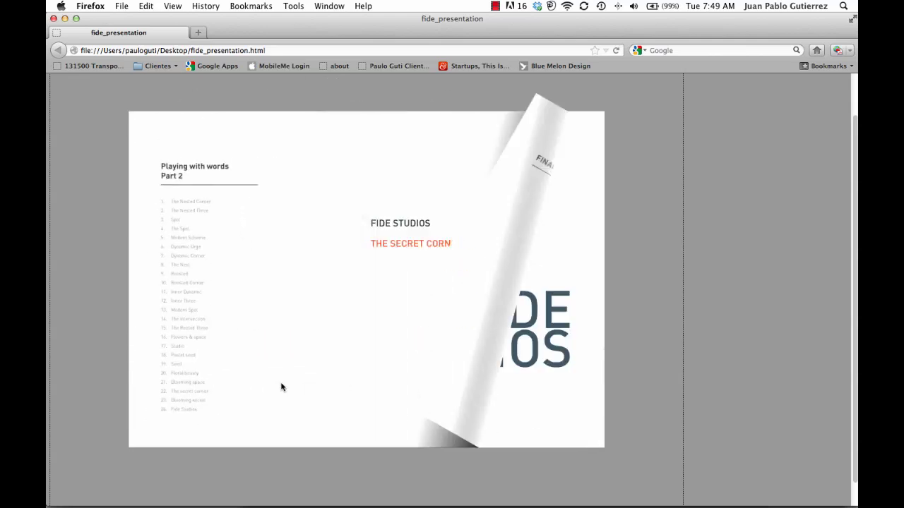
drag(583, 437, 288, 369)
click(575, 428)
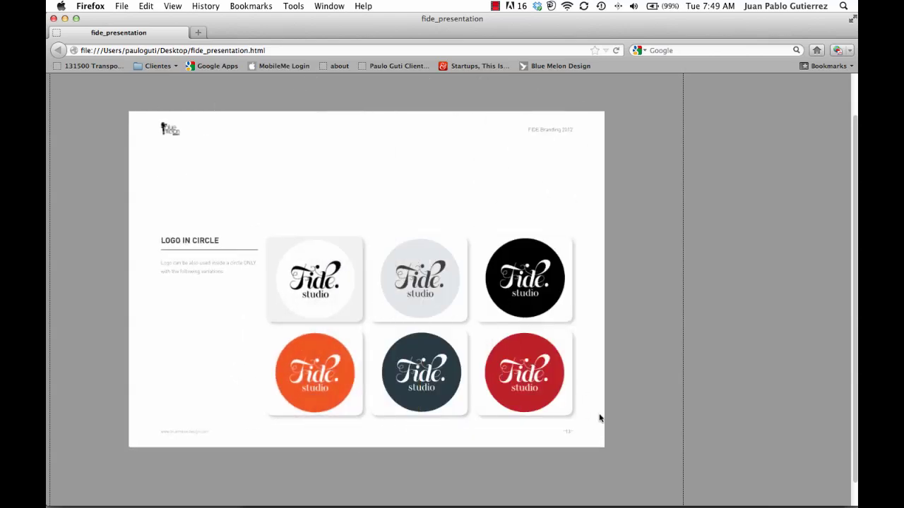
click(563, 415)
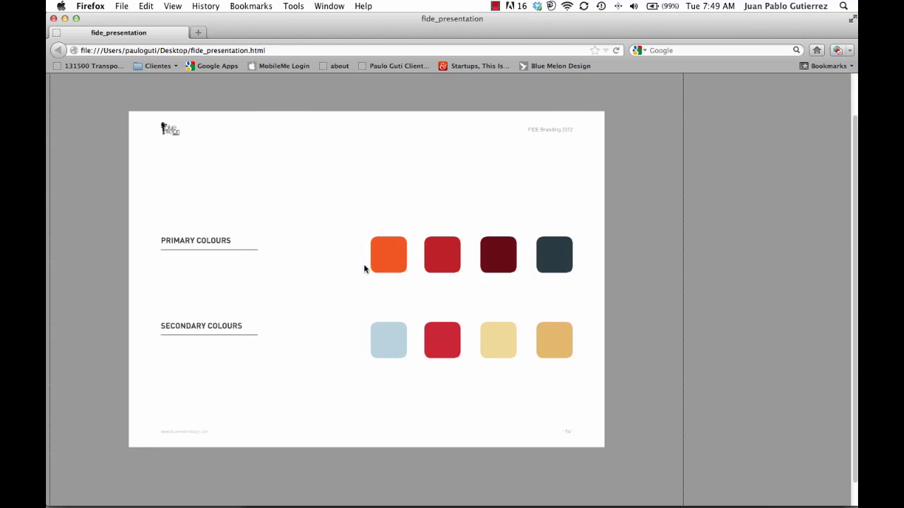
Step: Page forward through Gradients, Patterns, Typography and the BC section to the Business Card page
click(595, 425)
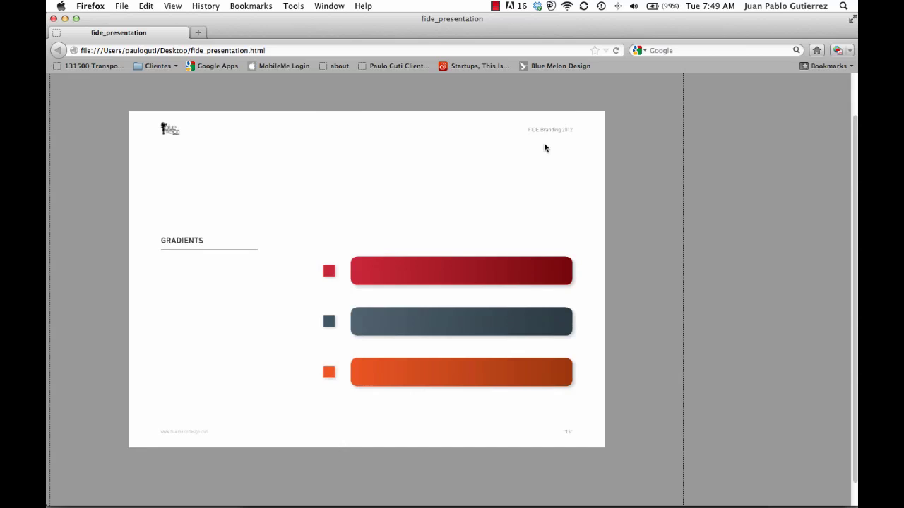
click(572, 439)
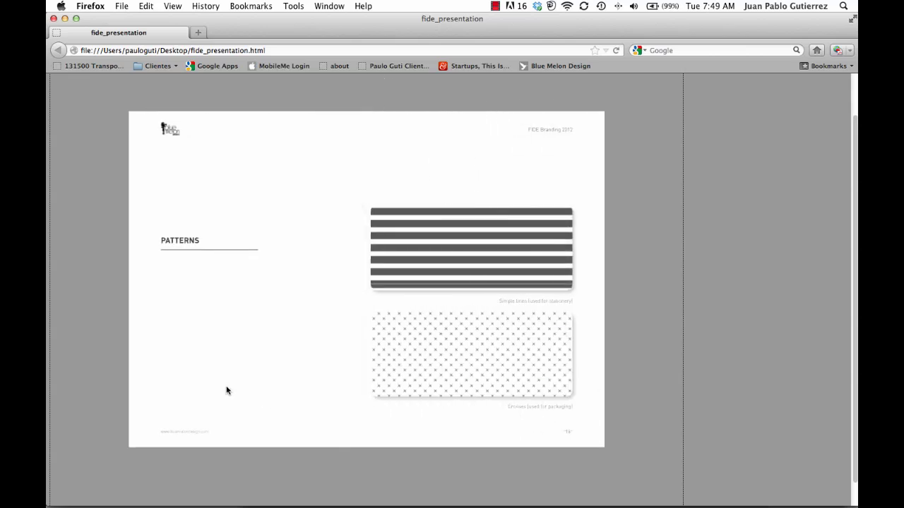
click(592, 432)
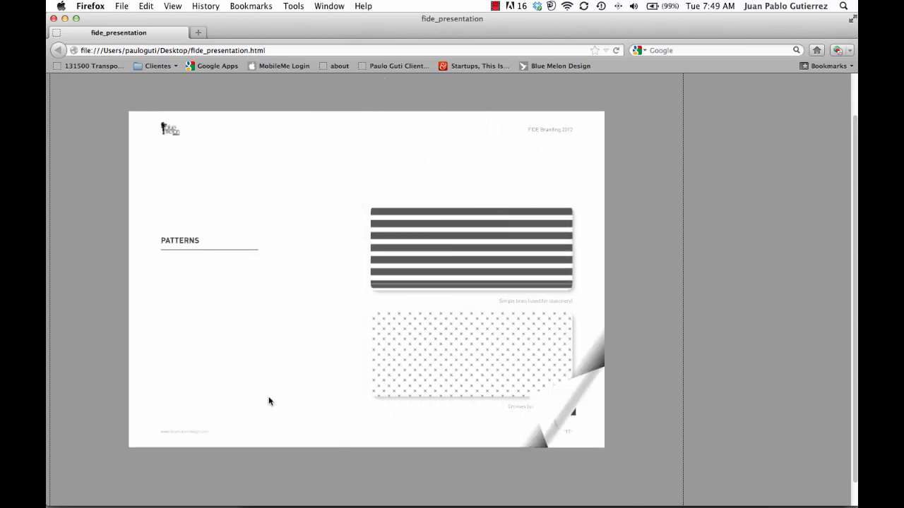
click(578, 432)
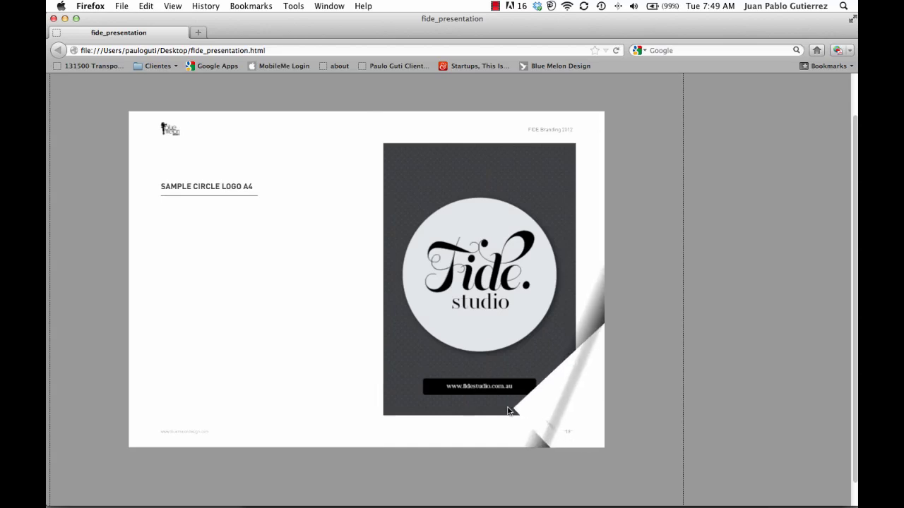
click(569, 436)
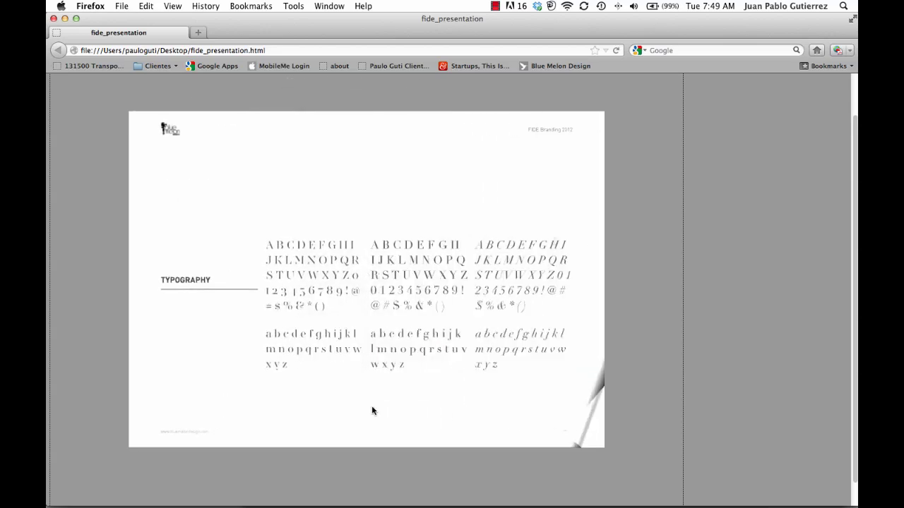
click(582, 432)
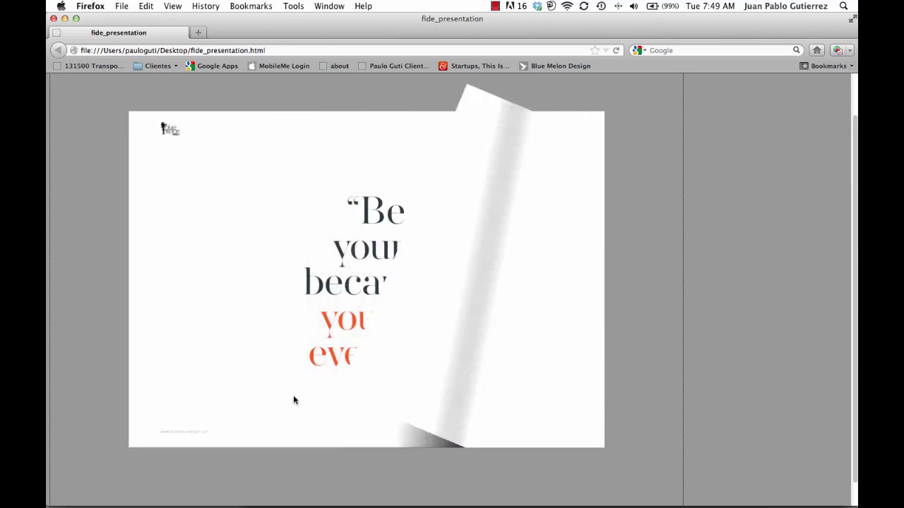
click(584, 436)
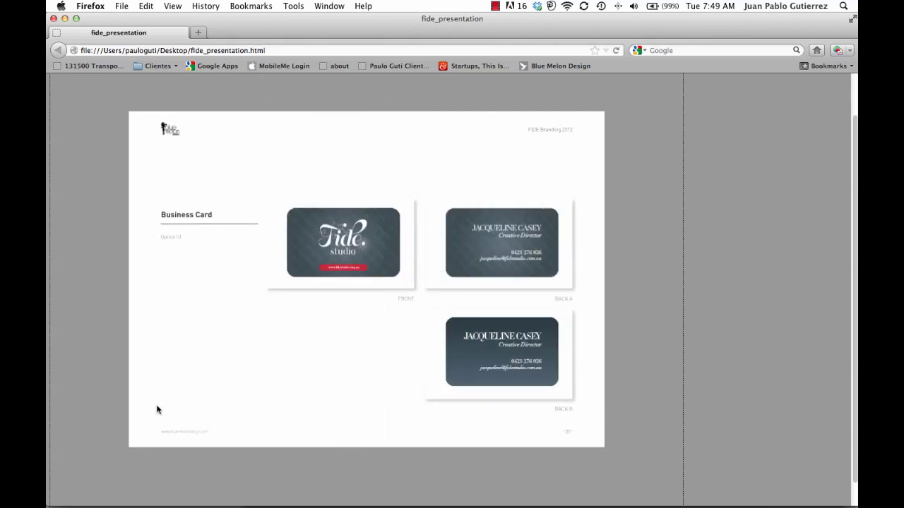